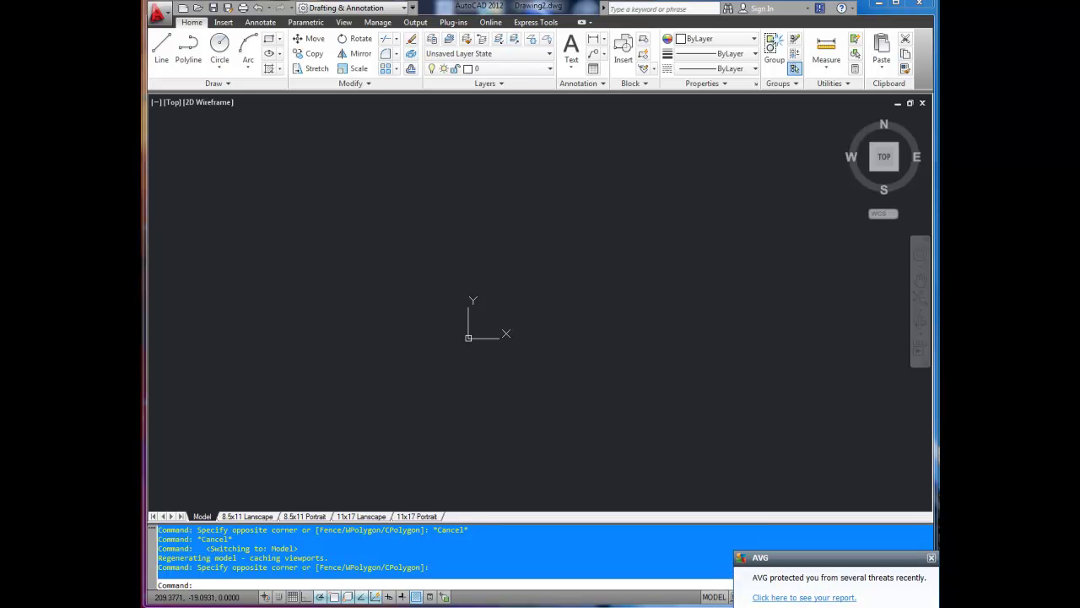
Step: Dismiss the AVG antivirus notification over the empty drawing
{"action": "left_click", "coordinate": [931, 558]}
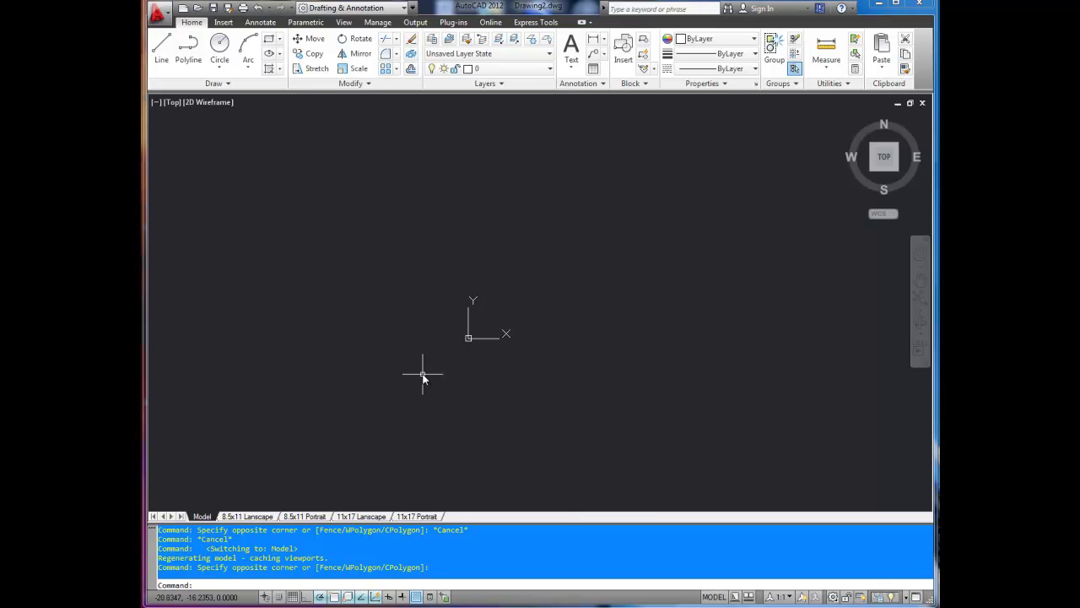
Step: Draw a circle centred left of the origin with a picked radius
{"action": "key", "text": "Return"}
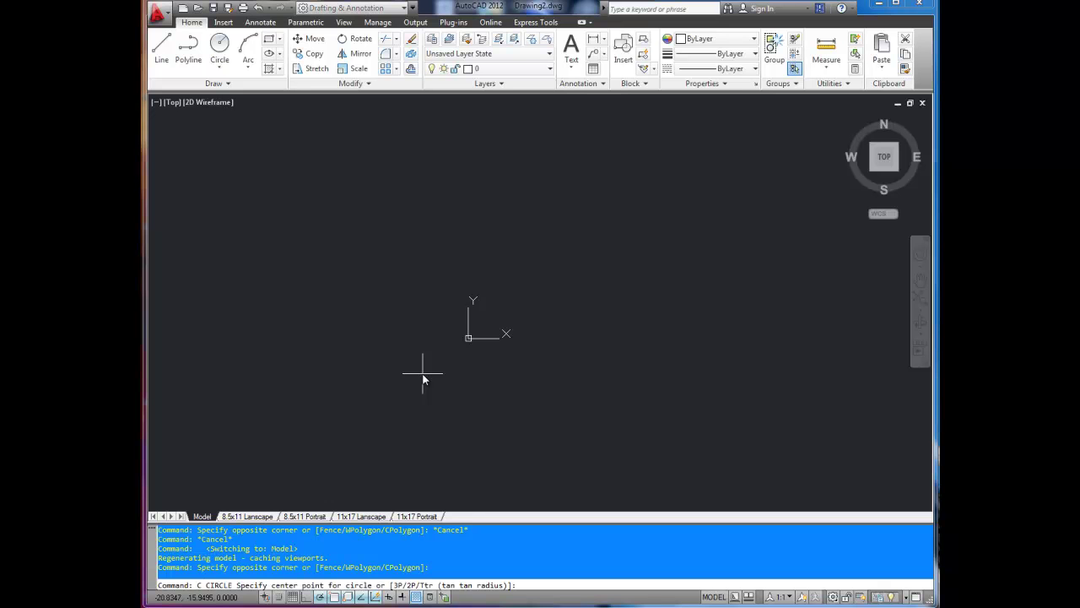
{"action": "left_click", "coordinate": [424, 324]}
{"action": "left_click", "coordinate": [454, 366]}
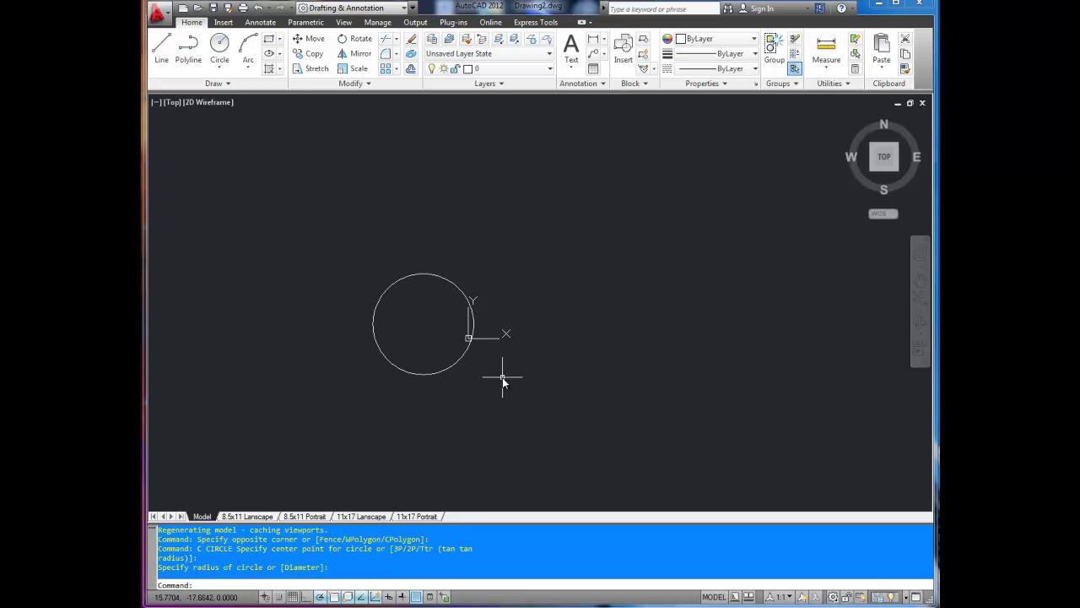
Step: Draw a zigzag polyline with PL that starts and ends at the circle's centre
{"action": "type", "text": "pl"}
{"action": "key", "text": "Return"}
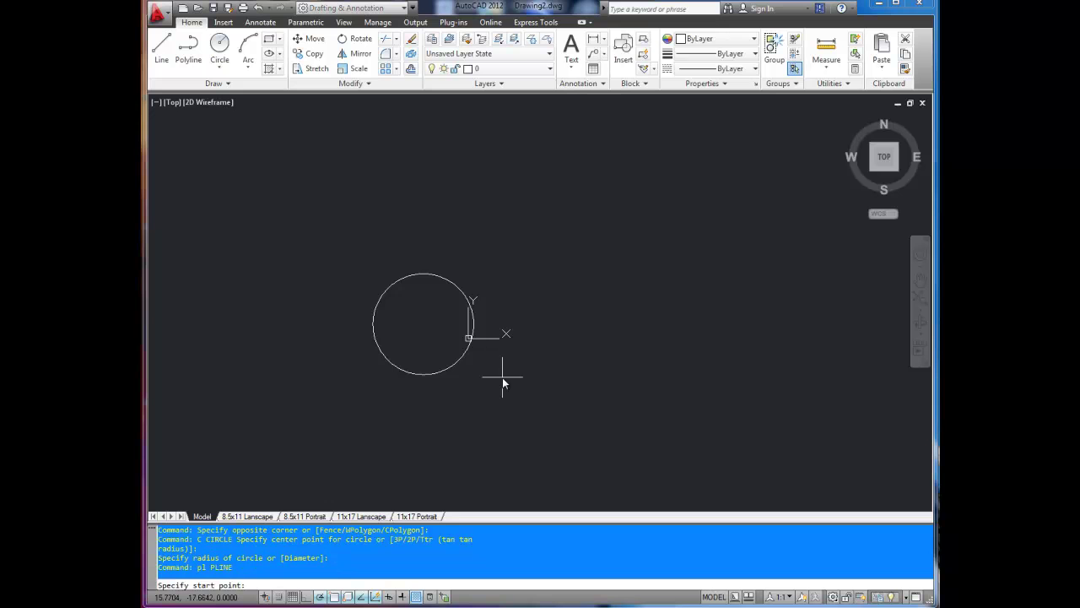
{"action": "left_click", "coordinate": [422, 319]}
{"action": "left_click", "coordinate": [524, 229]}
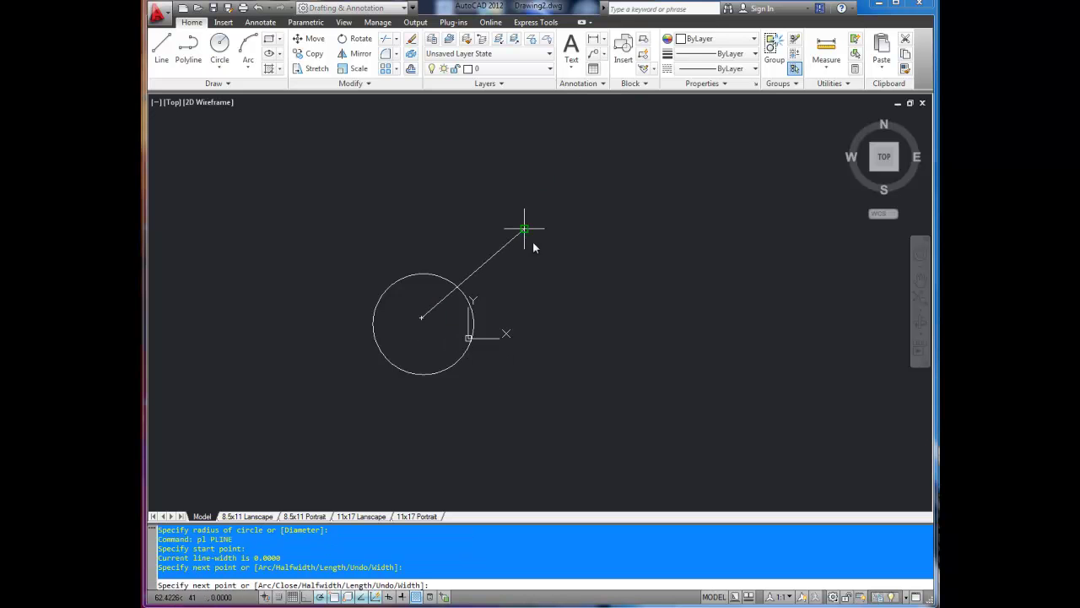
{"action": "left_click", "coordinate": [582, 316]}
{"action": "left_click", "coordinate": [564, 411]}
{"action": "left_click", "coordinate": [705, 464]}
{"action": "left_click", "coordinate": [558, 477]}
{"action": "left_click", "coordinate": [468, 404]}
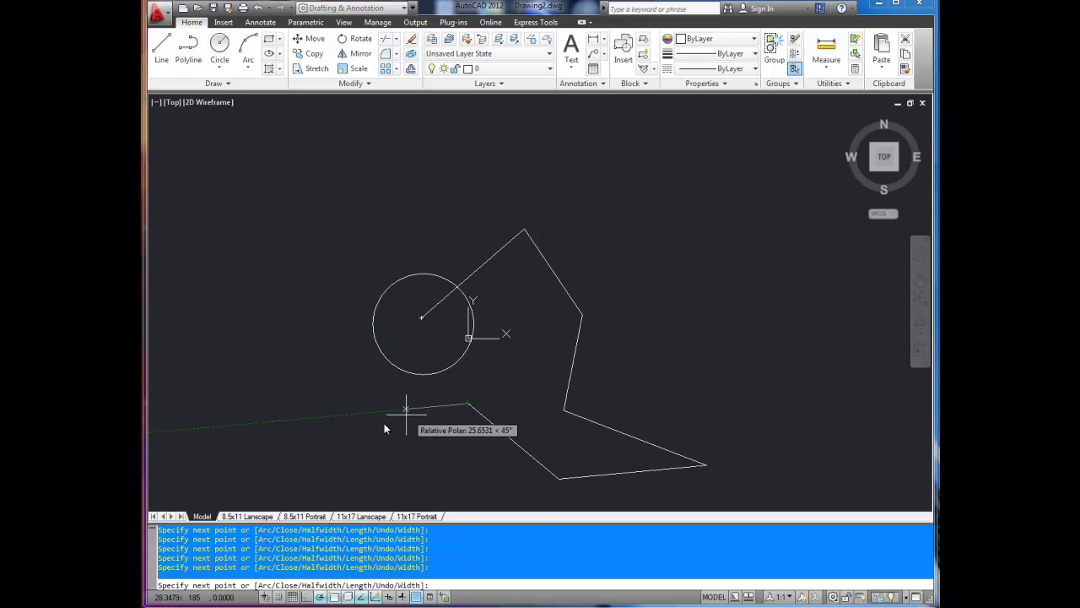
{"action": "left_click", "coordinate": [385, 420]}
{"action": "left_click", "coordinate": [422, 319]}
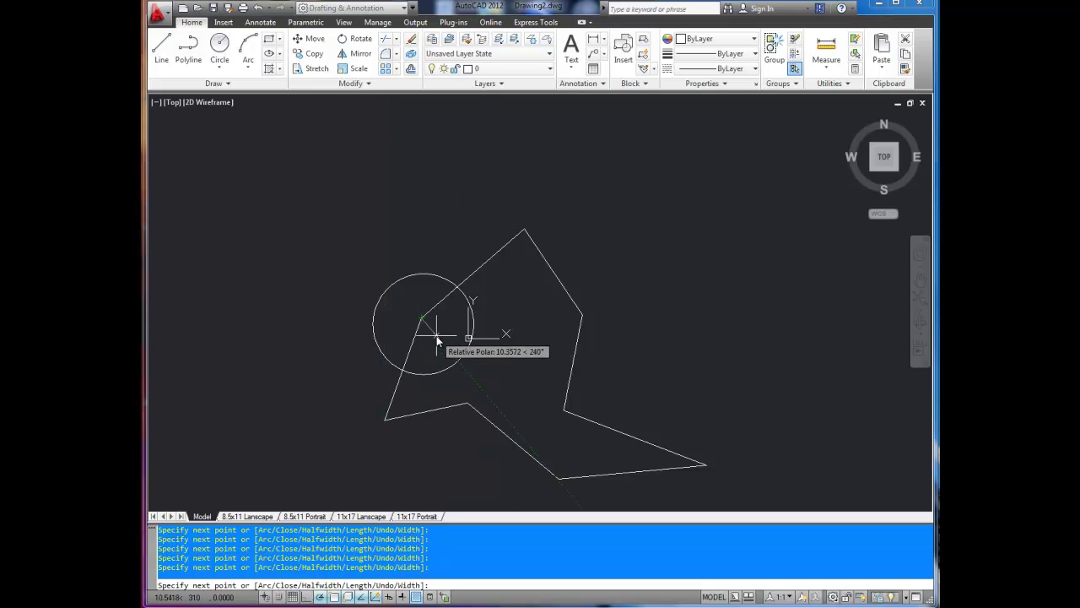
{"action": "key", "text": "Return"}
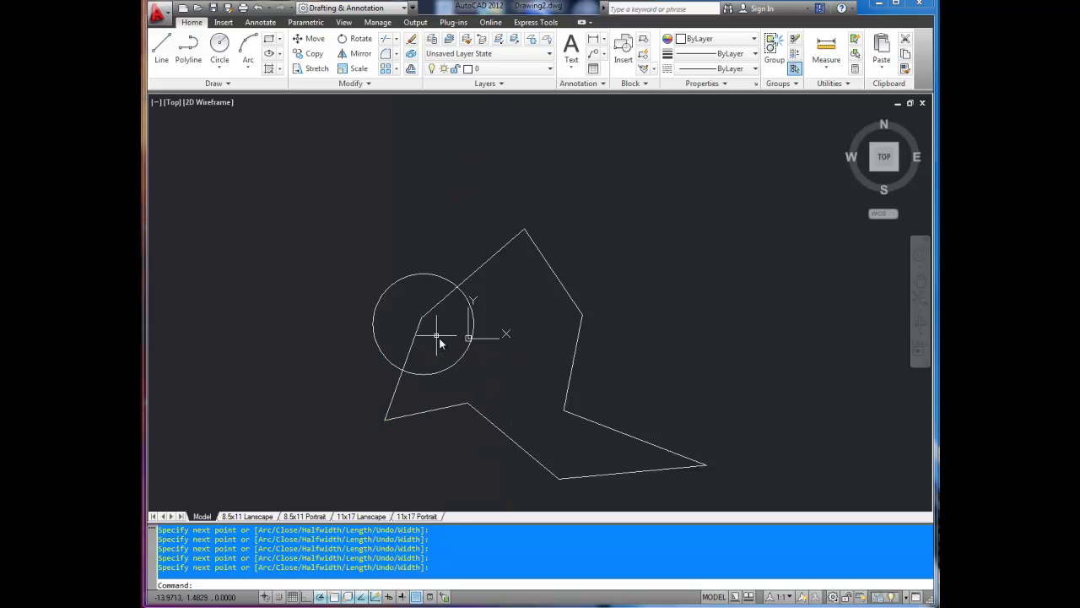
{"action": "middle_click_drag", "start_coordinate": [504, 338], "coordinate": [524, 277]}
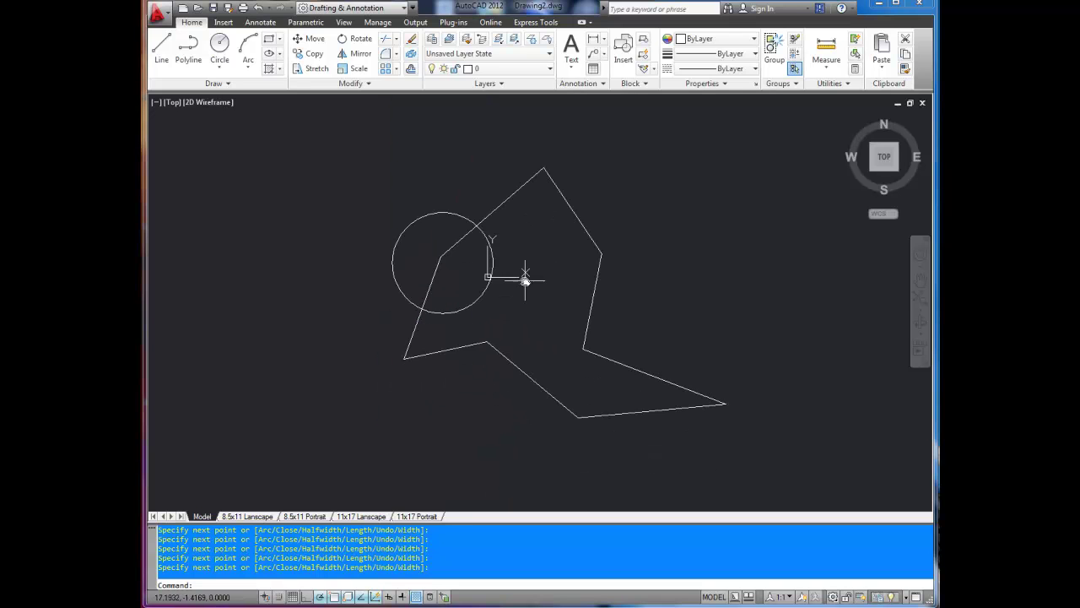
Step: Switch to the 8.5x11 Lanscape layout and pan the drawing inside its viewport frame
{"action": "left_click", "coordinate": [306, 517]}
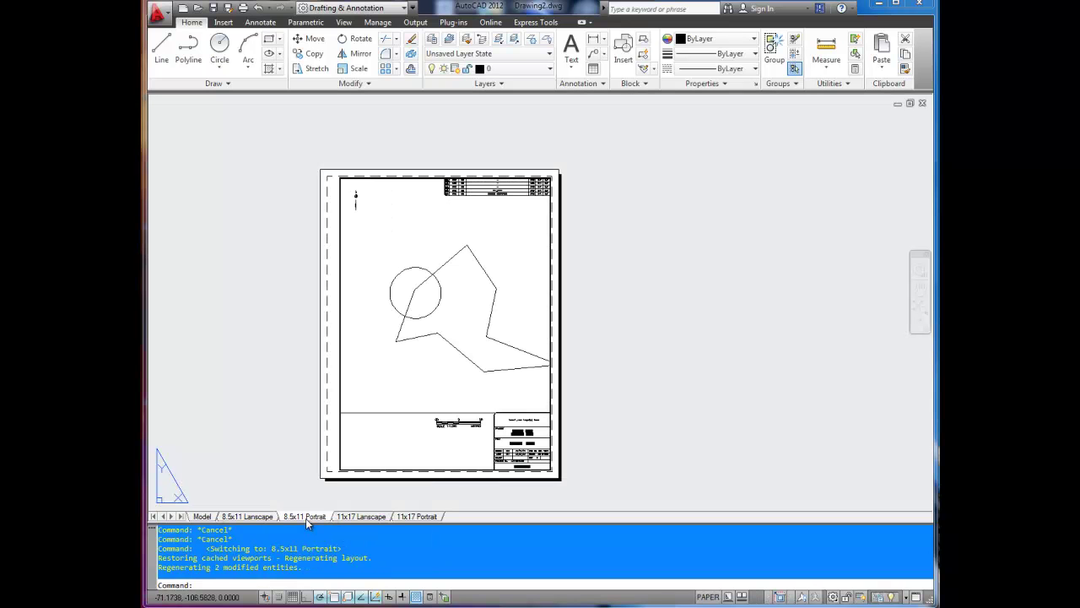
{"action": "left_click", "coordinate": [242, 517]}
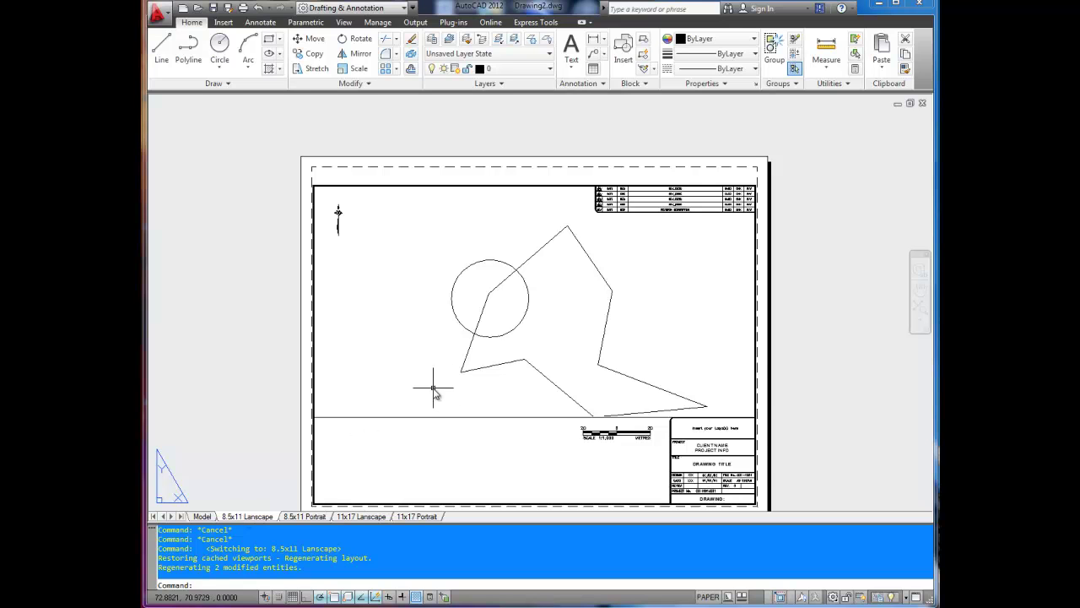
{"action": "double_click", "coordinate": [510, 386]}
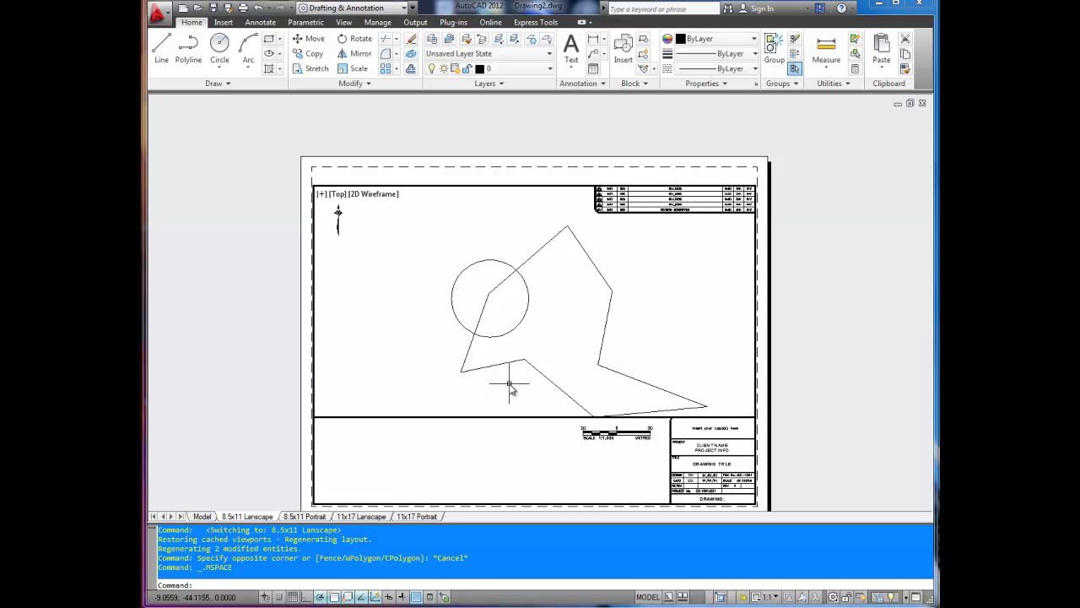
{"action": "middle_click_drag", "start_coordinate": [510, 387], "coordinate": [486, 369]}
{"action": "double_click", "coordinate": [483, 430]}
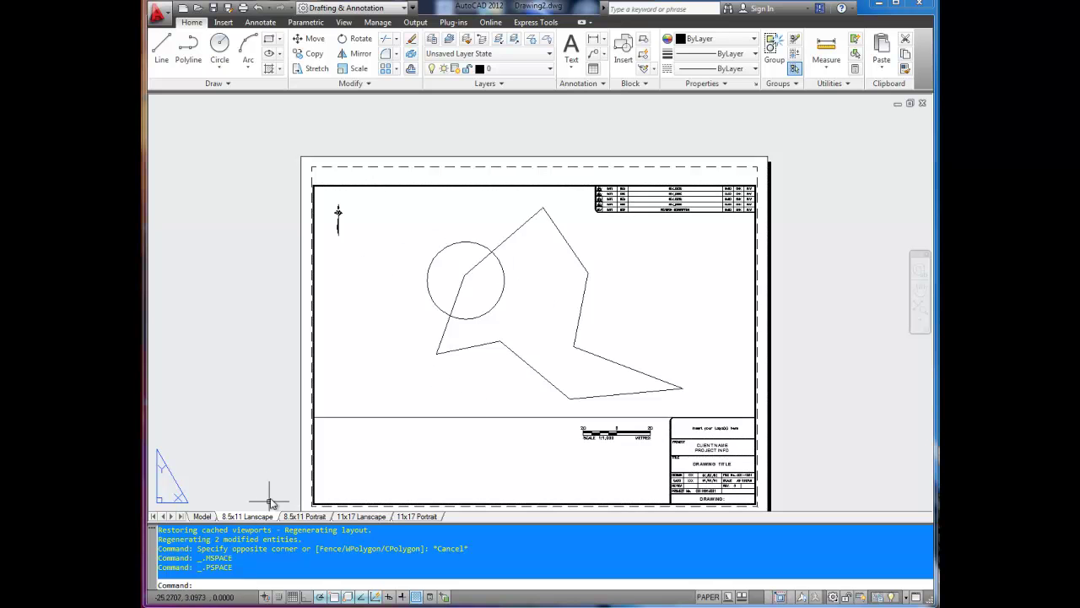
Step: In the 8.5x11 Lanscape page setup, select DWG To PDF.pc3 as the printer/plotter
{"action": "right_click", "coordinate": [236, 517]}
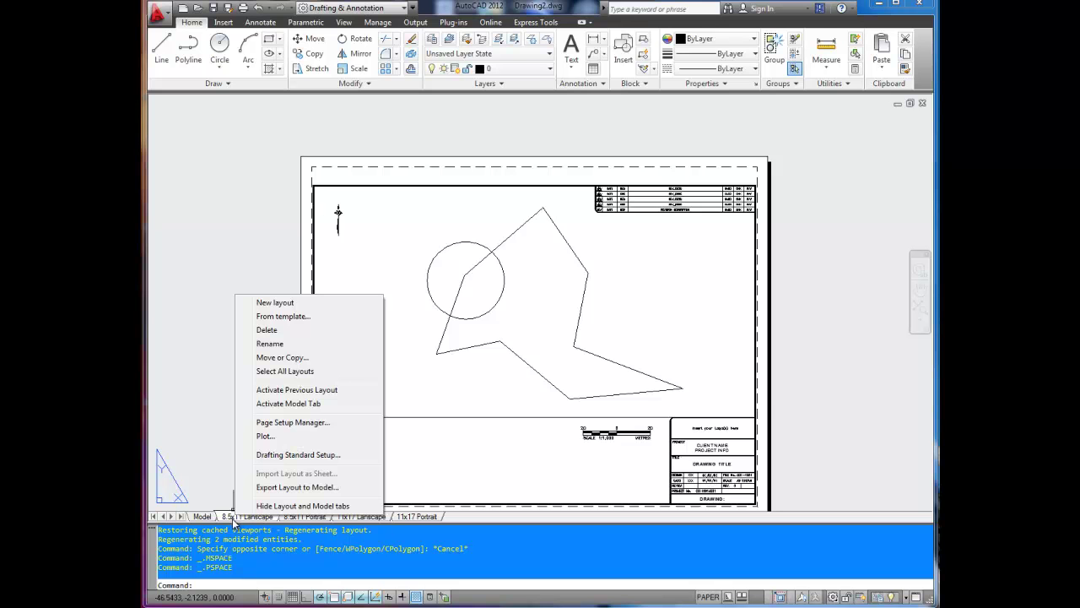
{"action": "left_click", "coordinate": [287, 422]}
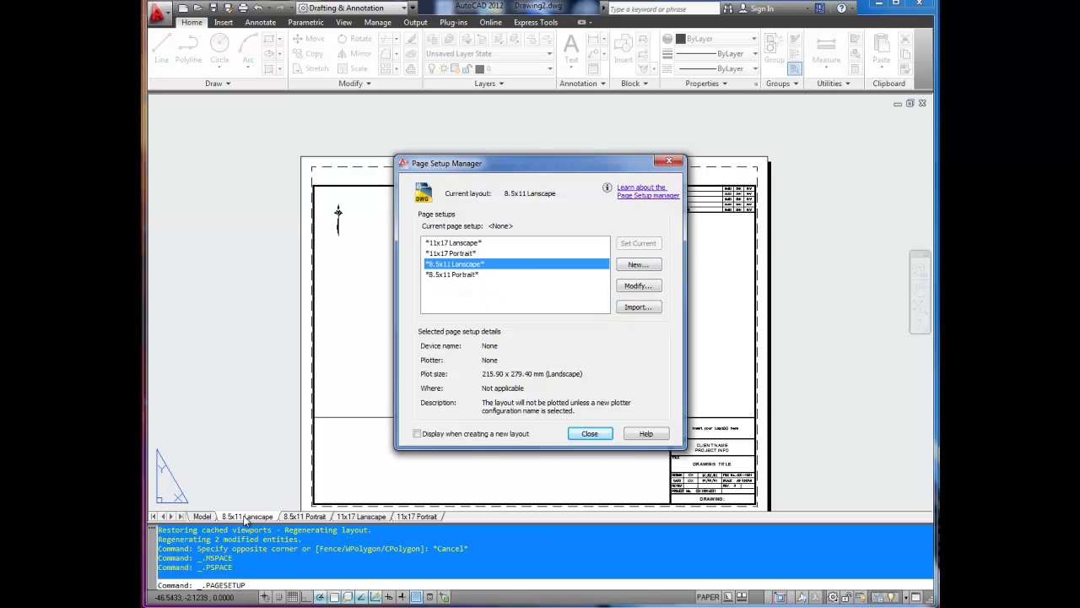
{"action": "left_click", "coordinate": [638, 287]}
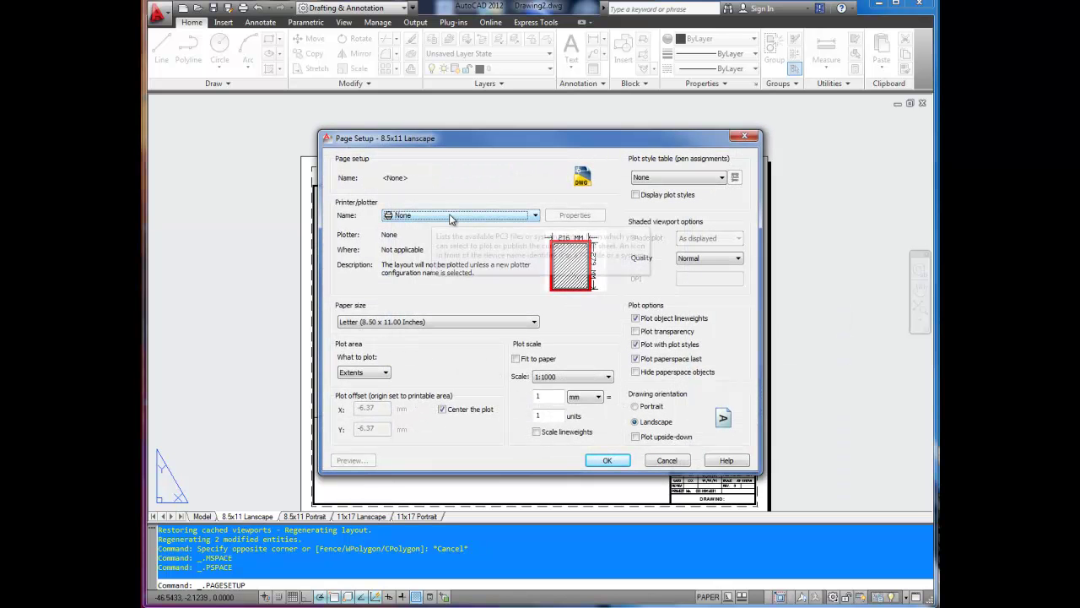
{"action": "left_click", "coordinate": [464, 219]}
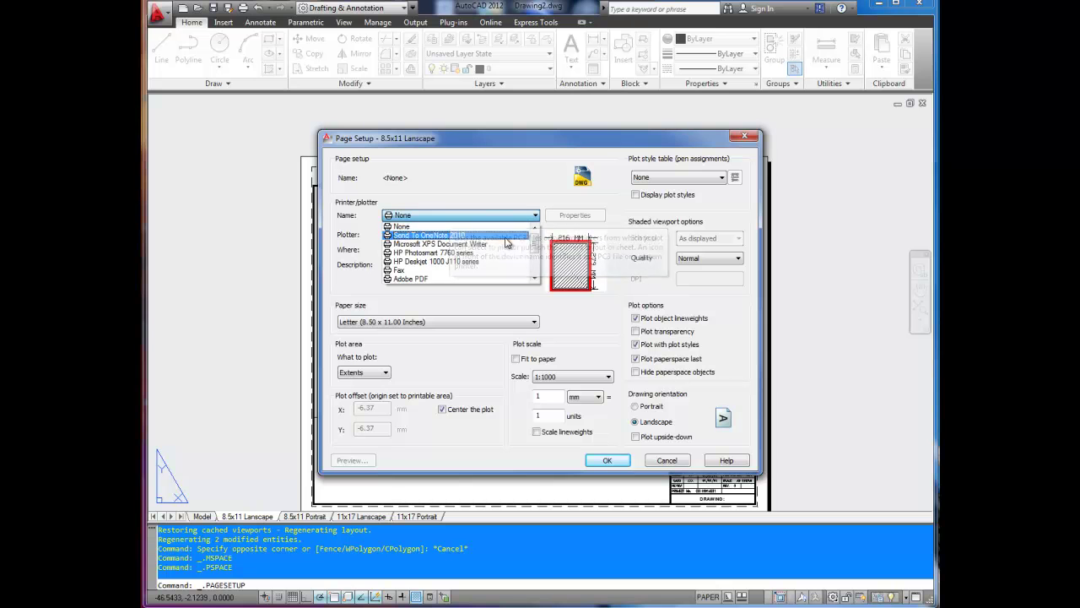
{"action": "scroll", "coordinate": [499, 238], "scroll_direction": "down", "scroll_amount": 1}
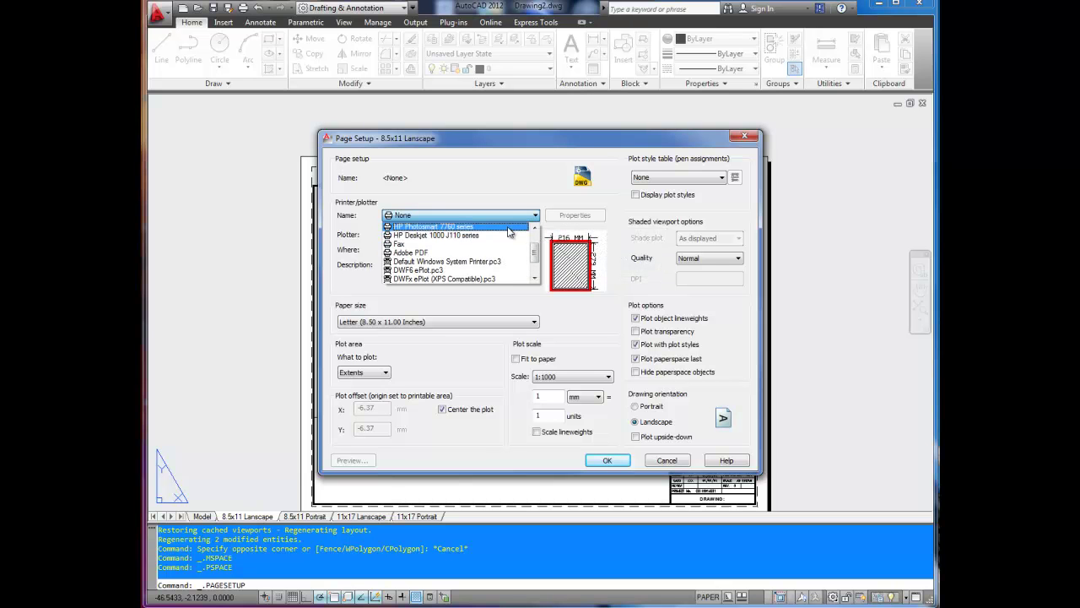
{"action": "scroll", "coordinate": [507, 234], "scroll_direction": "down", "scroll_amount": 1}
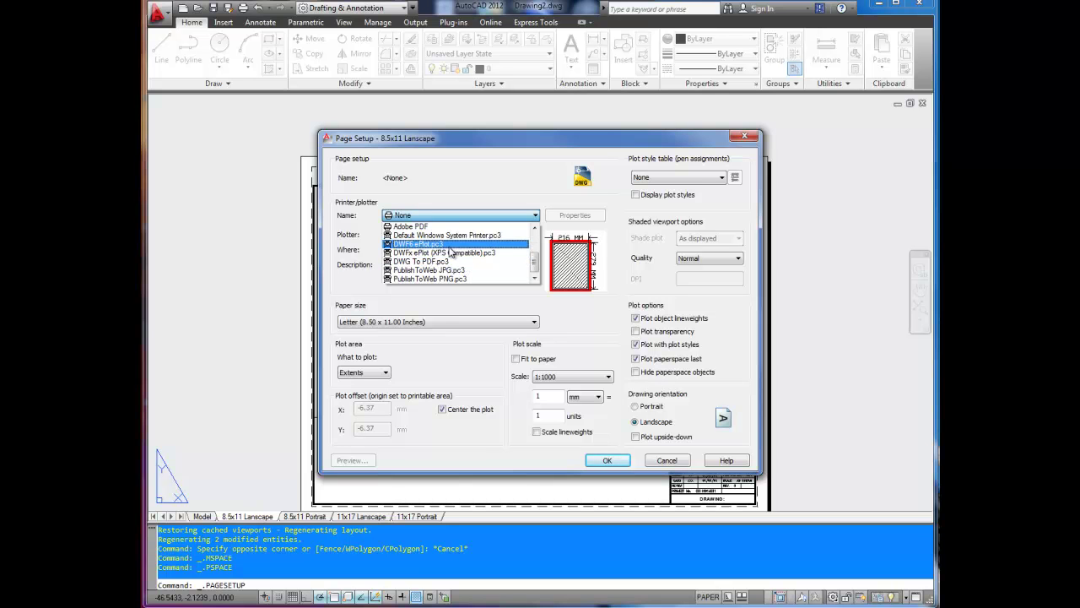
{"action": "scroll", "coordinate": [452, 251], "scroll_direction": "up", "scroll_amount": 1}
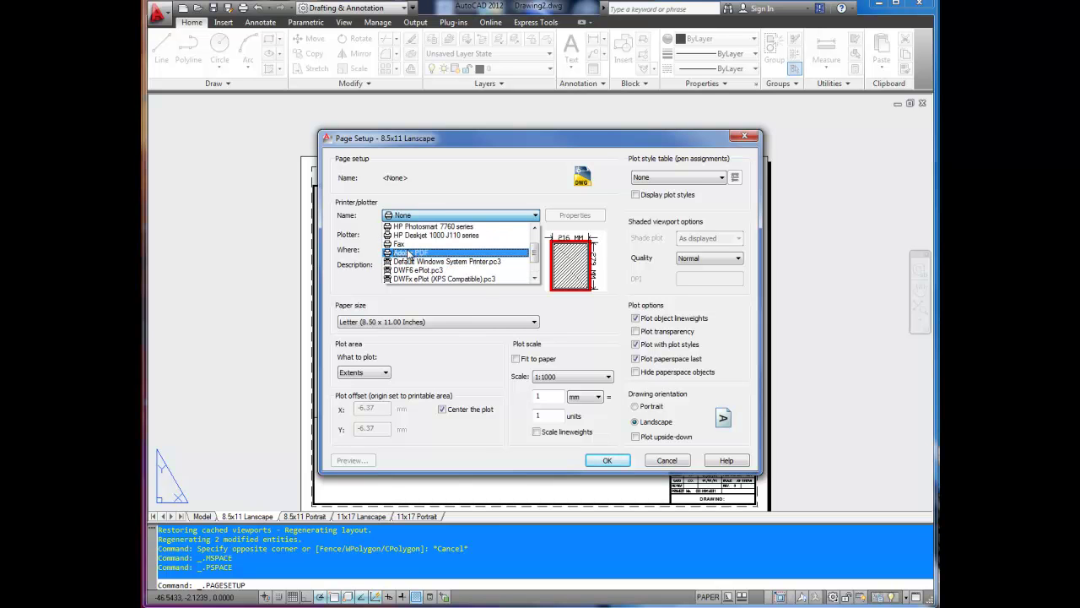
{"action": "left_click", "coordinate": [410, 253]}
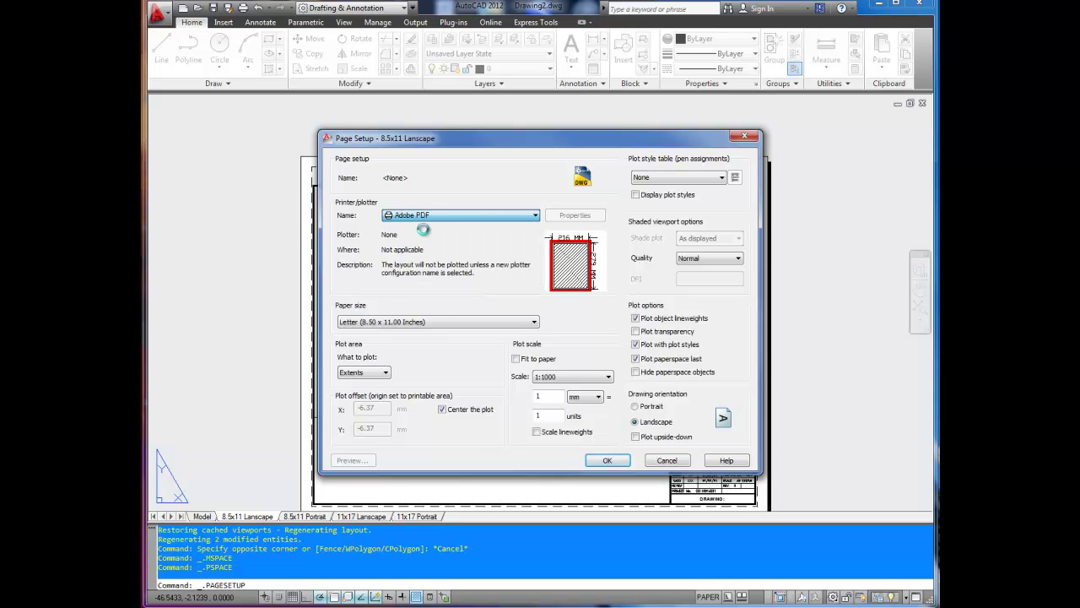
{"action": "left_click", "coordinate": [430, 216]}
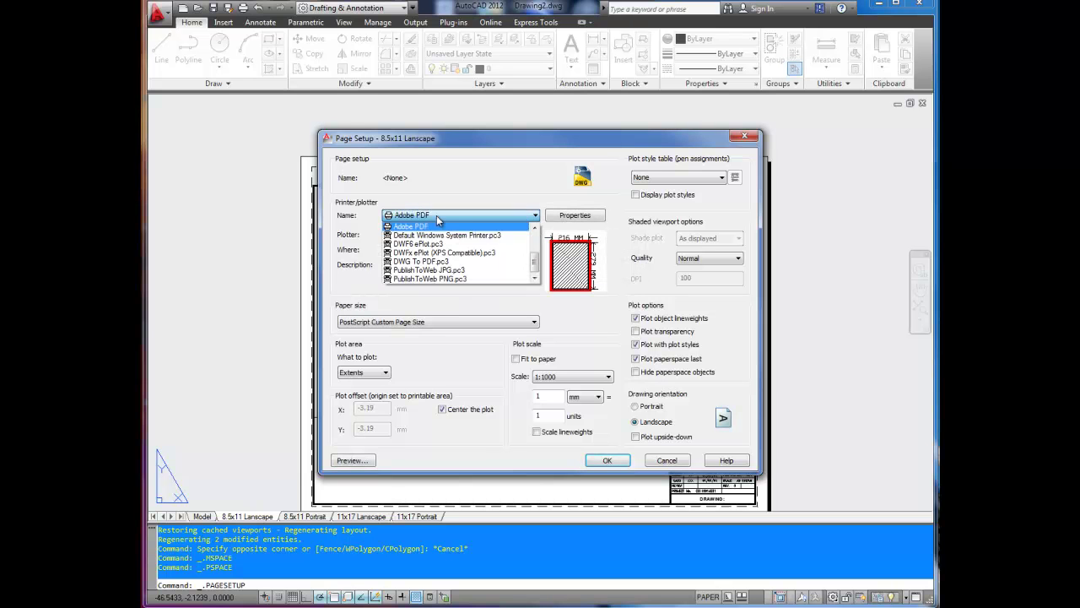
{"action": "left_click", "coordinate": [436, 263]}
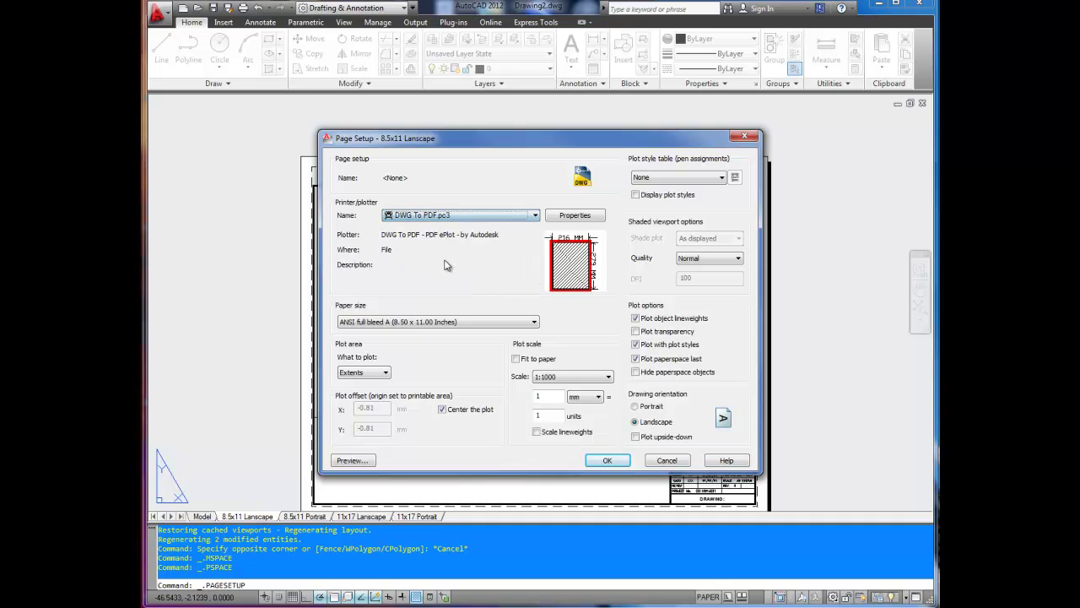
Step: Set the page setup's plot style table to acad.ctb
{"action": "left_click", "coordinate": [641, 180]}
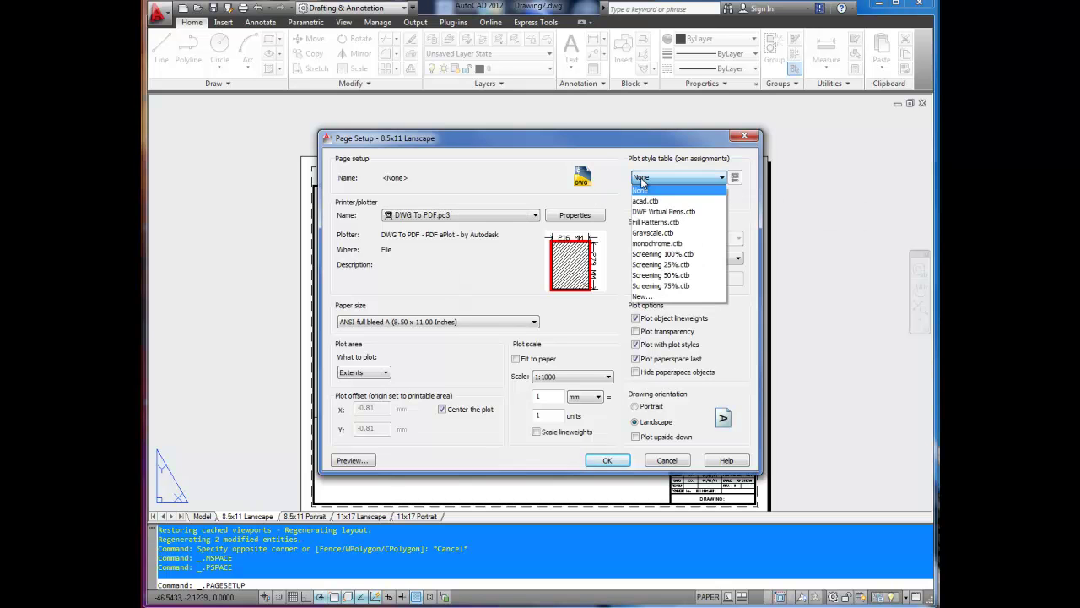
{"action": "left_click", "coordinate": [650, 201]}
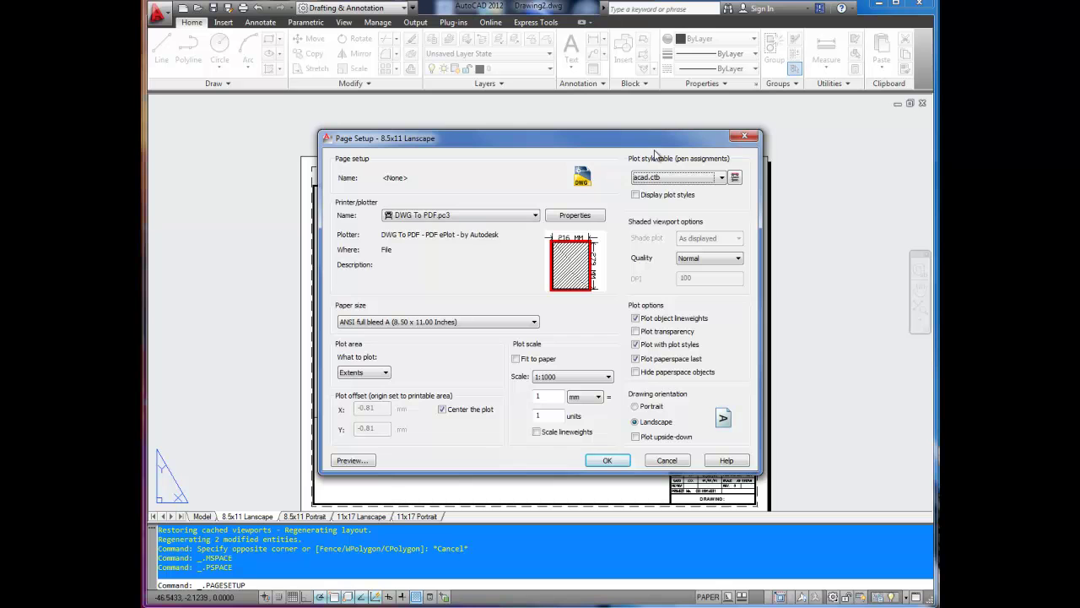
{"action": "left_click", "coordinate": [704, 177]}
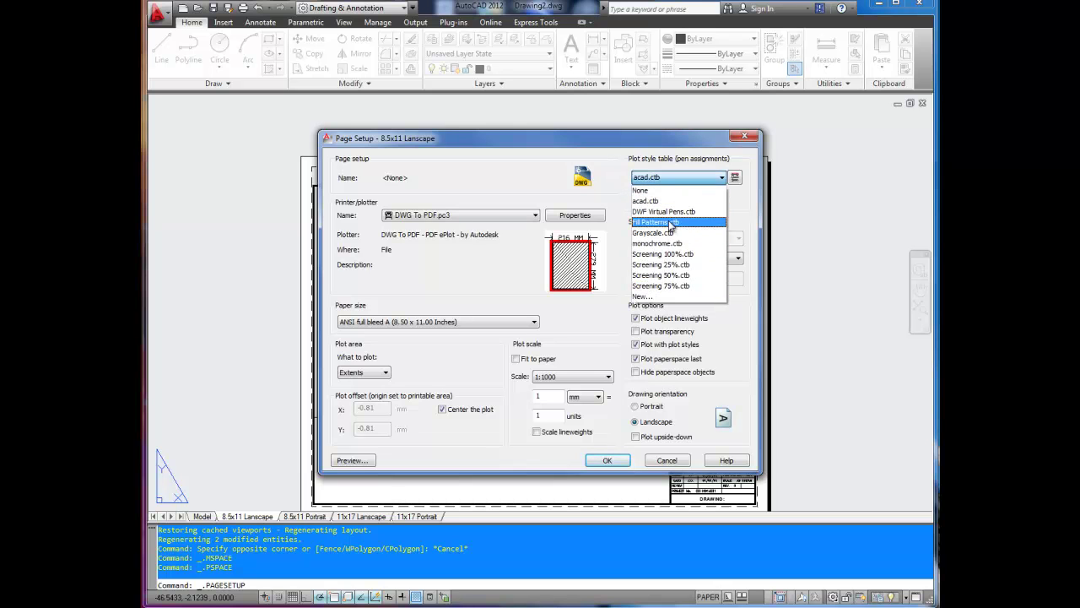
{"action": "left_click", "coordinate": [648, 200]}
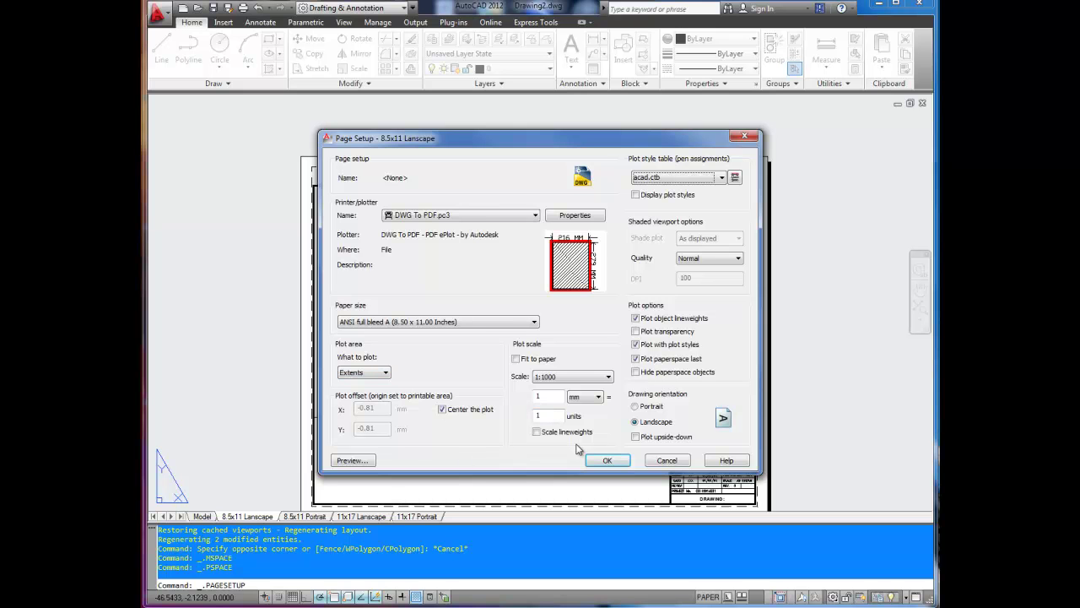
Step: Preview the plotted sheet, then apply the page setup and close the manager
{"action": "left_click", "coordinate": [354, 461]}
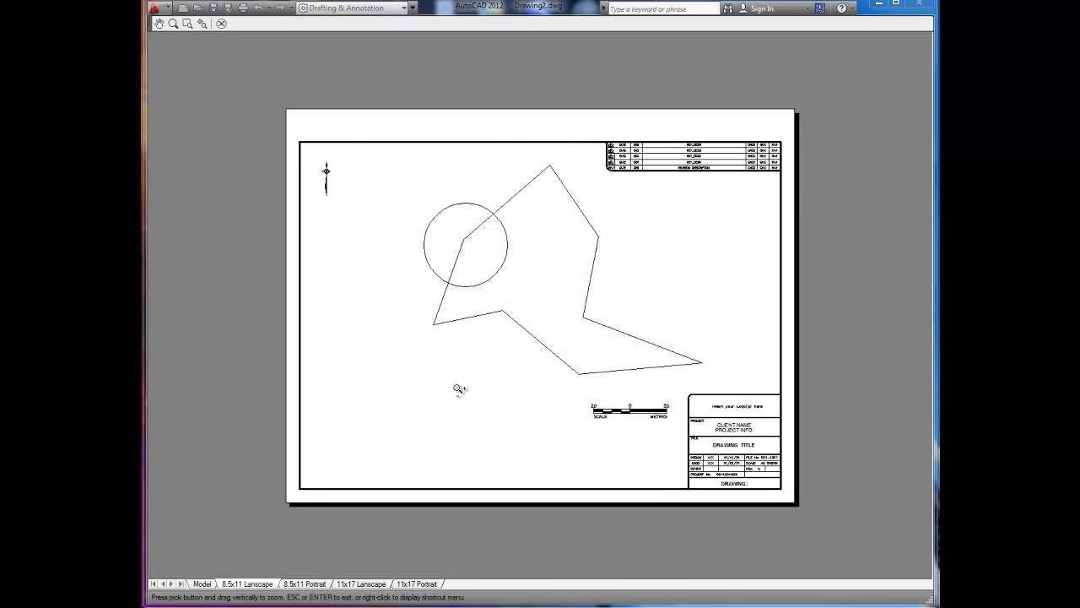
{"action": "left_click", "coordinate": [222, 23]}
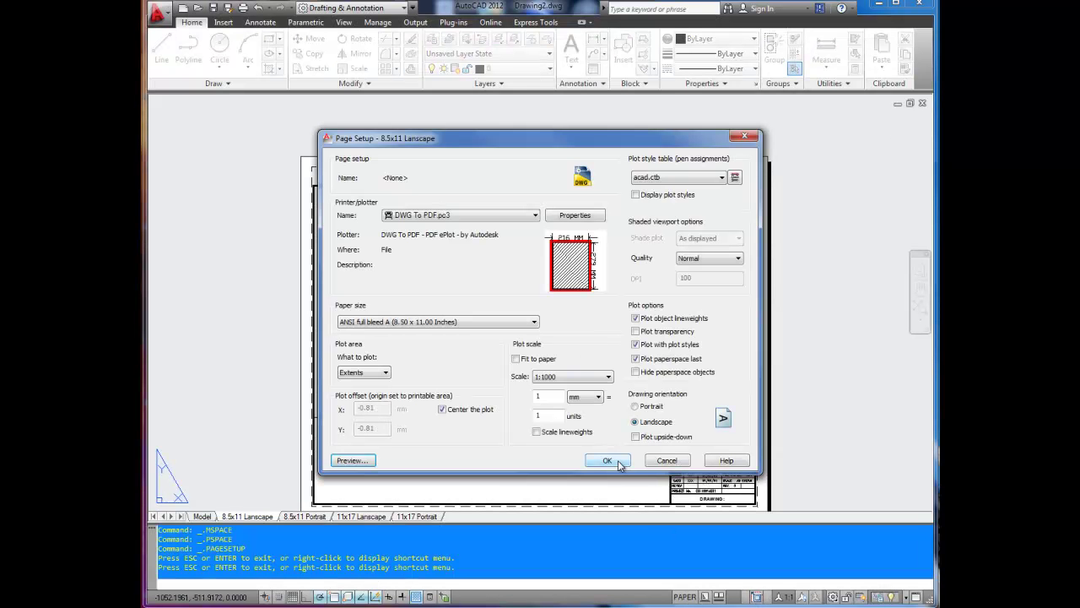
{"action": "left_click", "coordinate": [617, 460]}
{"action": "left_click", "coordinate": [591, 433]}
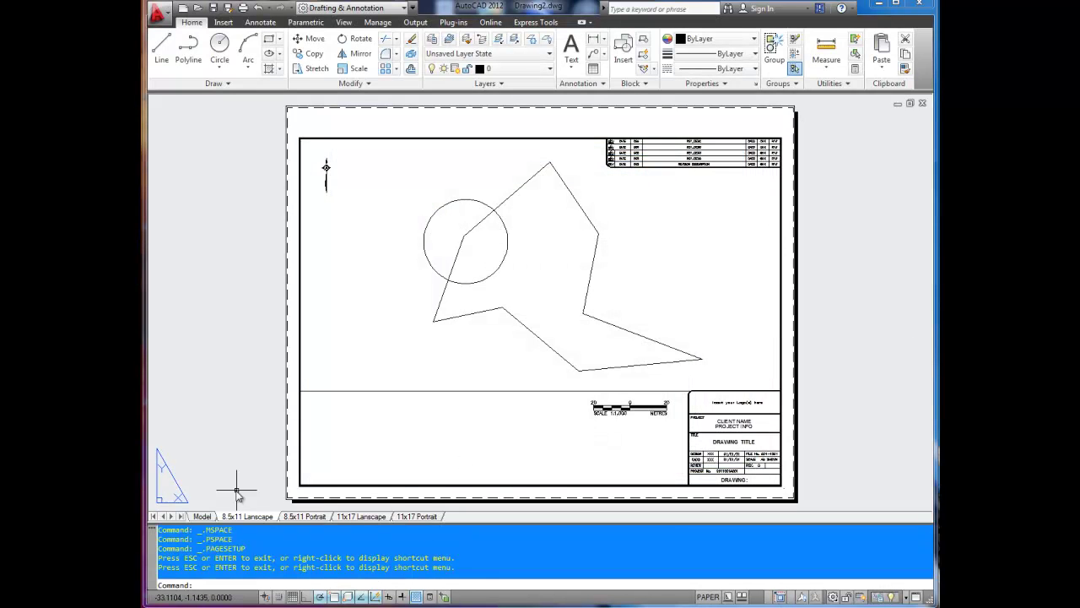
Step: Plot the 8.5x11 Lanscape layout to a PDF file named example dwg in CAD Demos
{"action": "right_click", "coordinate": [263, 515]}
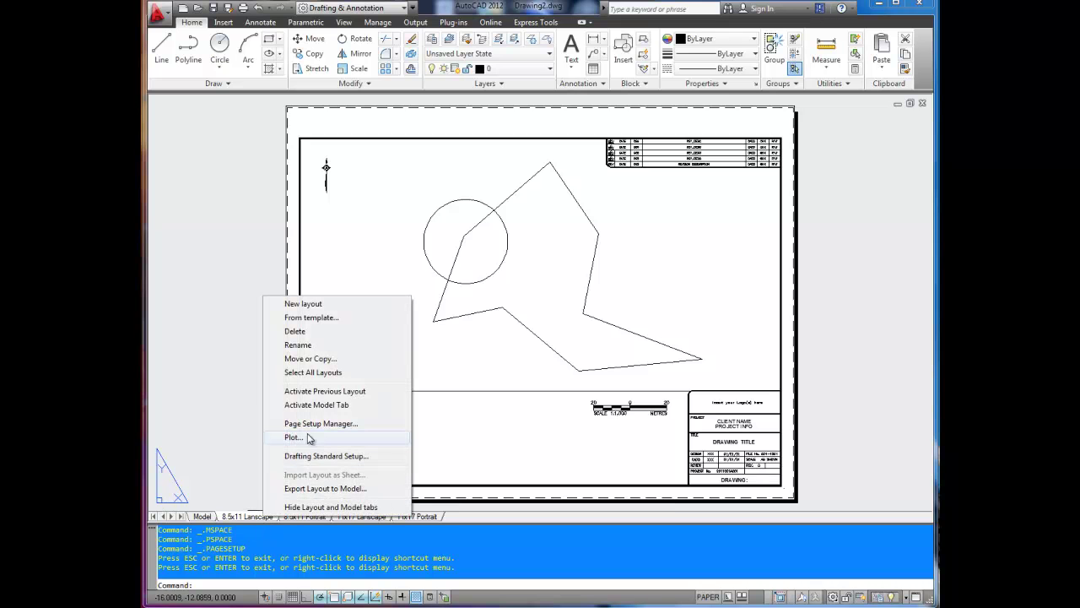
{"action": "left_click", "coordinate": [305, 437]}
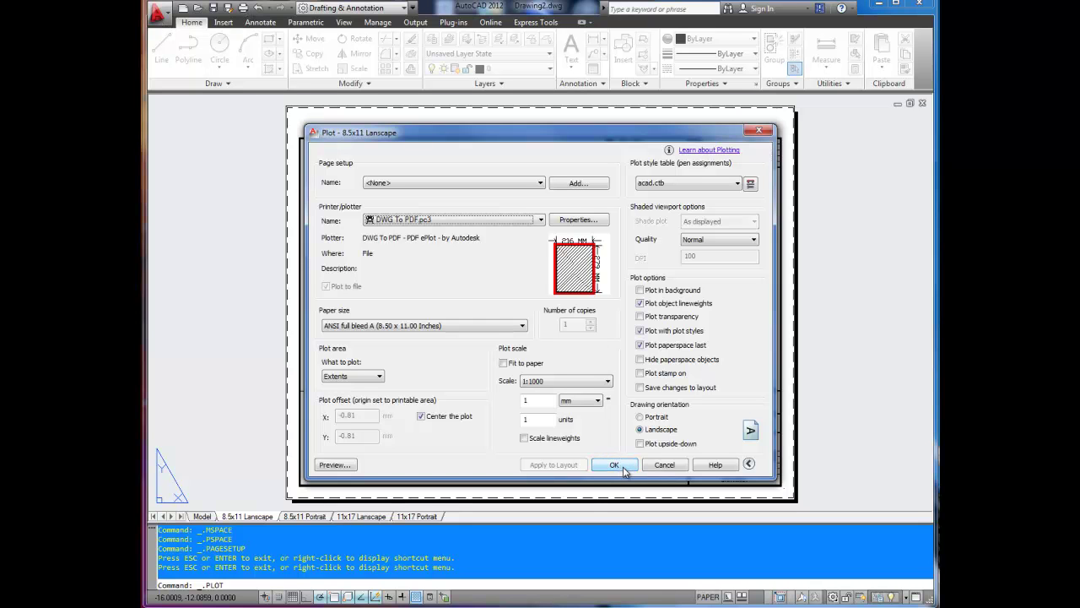
{"action": "left_click_drag", "start_coordinate": [624, 470], "coordinate": [627, 478]}
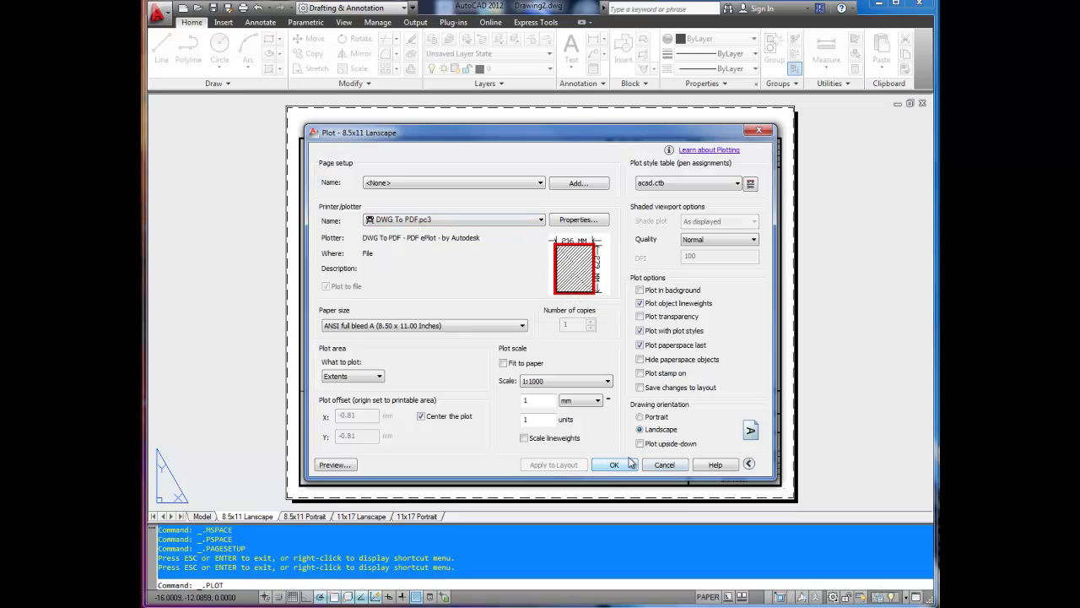
{"action": "left_click", "coordinate": [628, 464]}
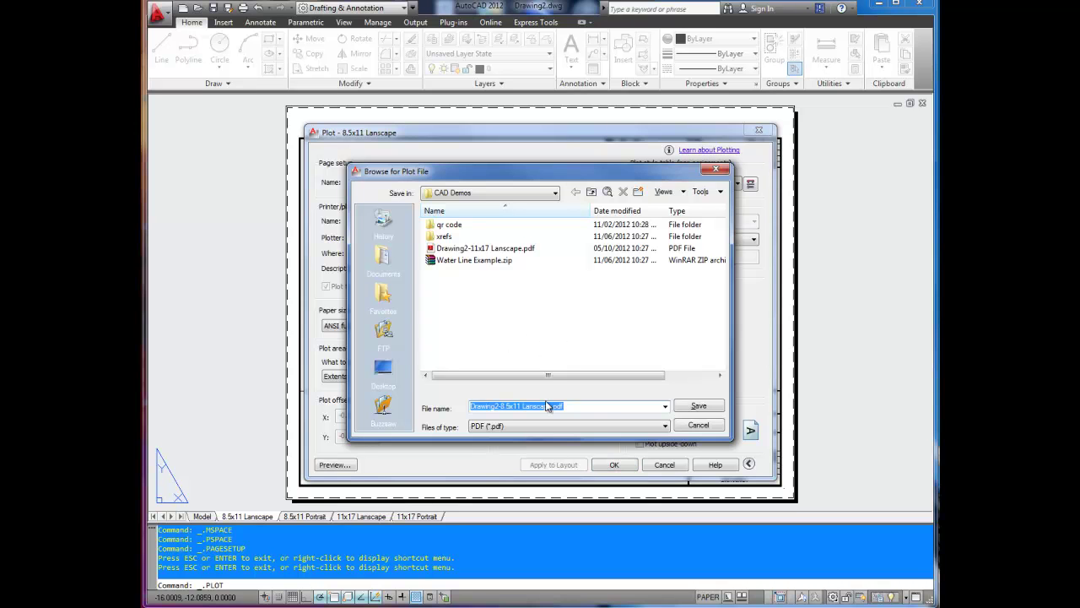
{"action": "type", "text": "example dwg"}
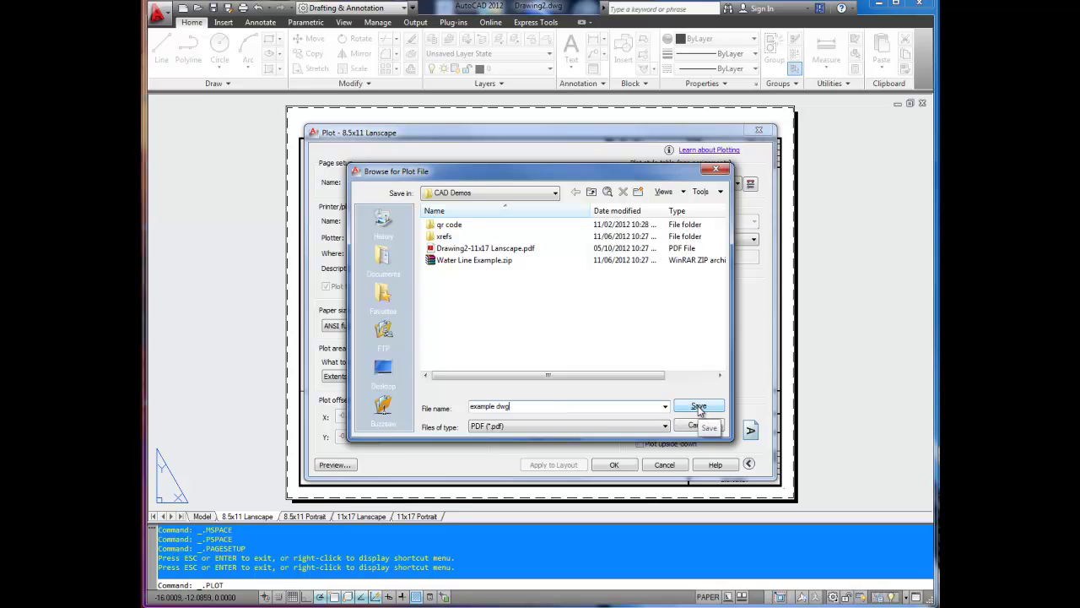
{"action": "left_click", "coordinate": [699, 407]}
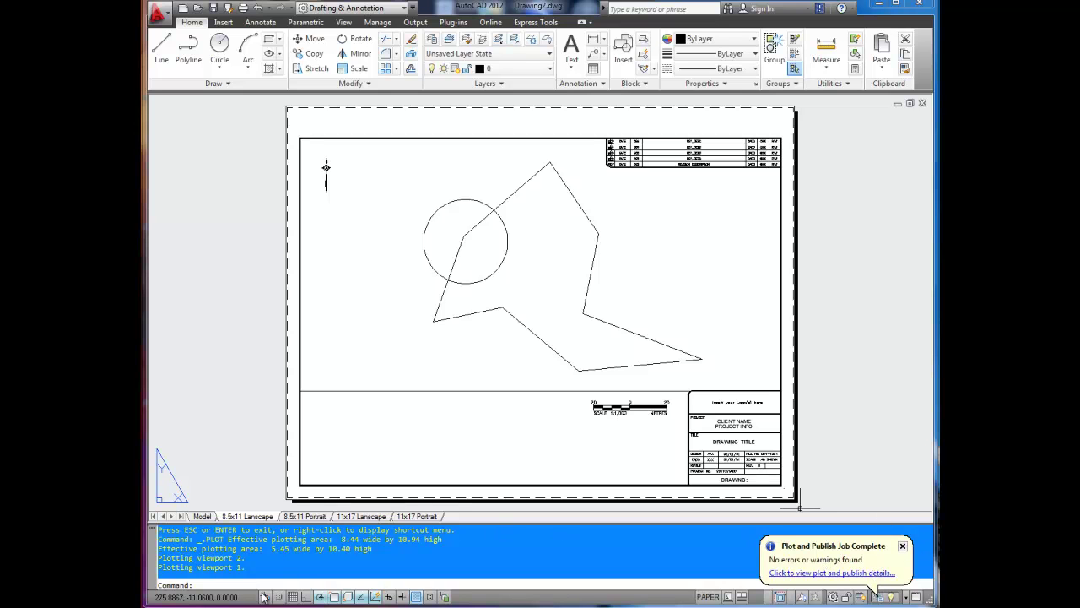
Step: Open example dwg.pdf from the CAD Demos folder in the PDF viewer
{"action": "key", "text": "alt+Tab"}
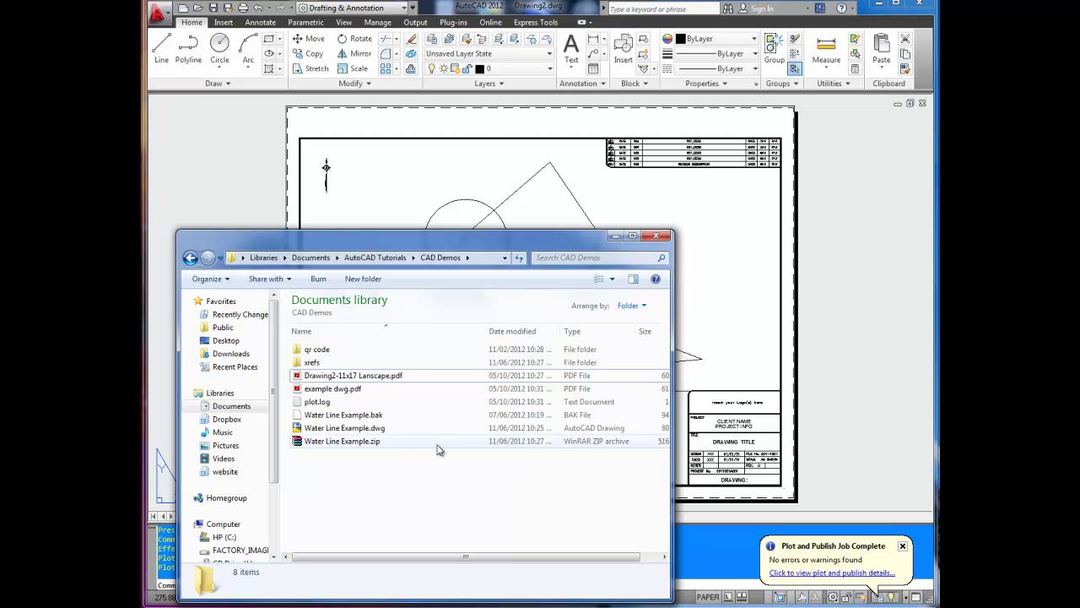
{"action": "left_click_drag", "start_coordinate": [460, 234], "coordinate": [606, 127]}
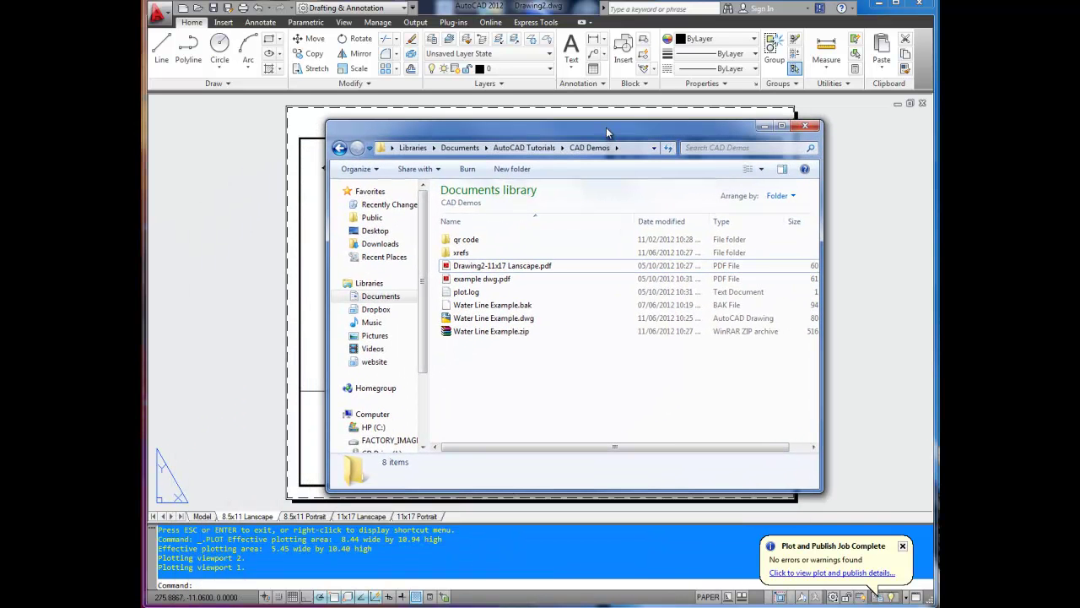
{"action": "left_click", "coordinate": [494, 282]}
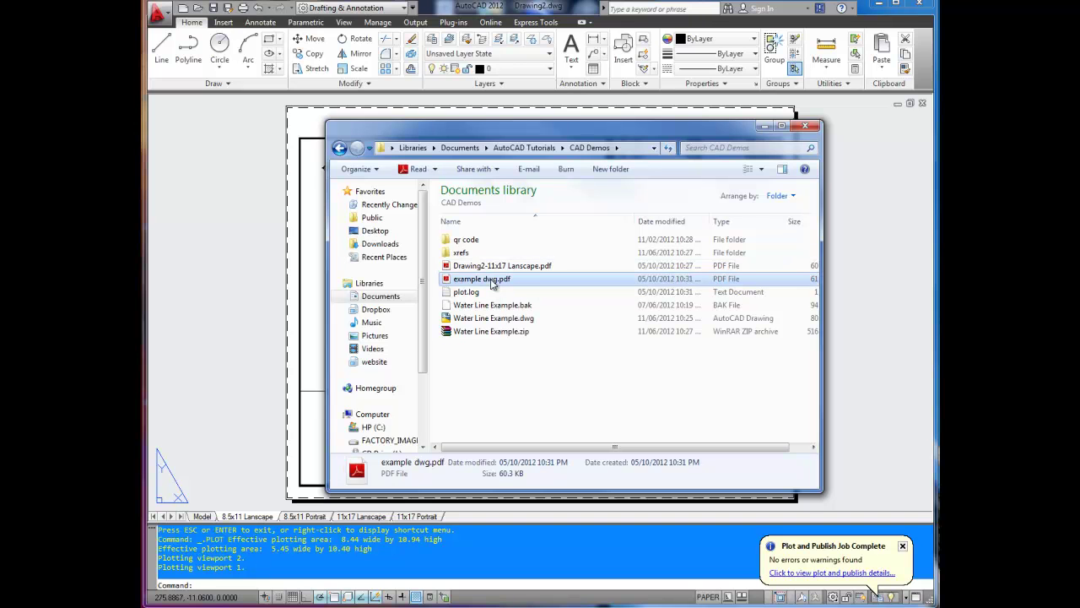
{"action": "double_click", "coordinate": [493, 282]}
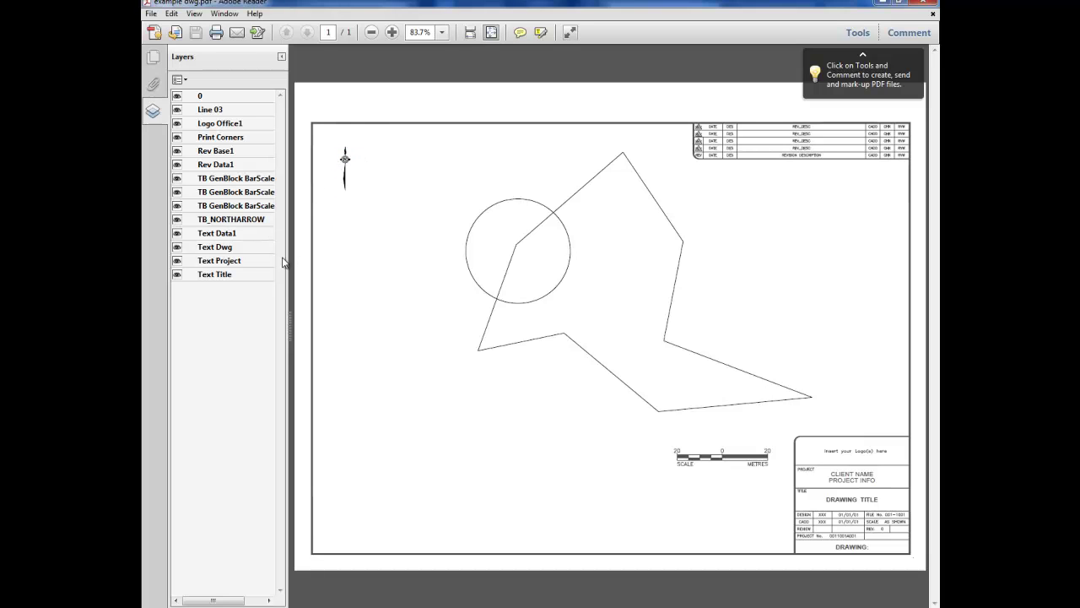
Step: Widen the Layers panel and toggle layer 0 to hide the circle and polyline
{"action": "left_click_drag", "start_coordinate": [289, 325], "coordinate": [330, 315]}
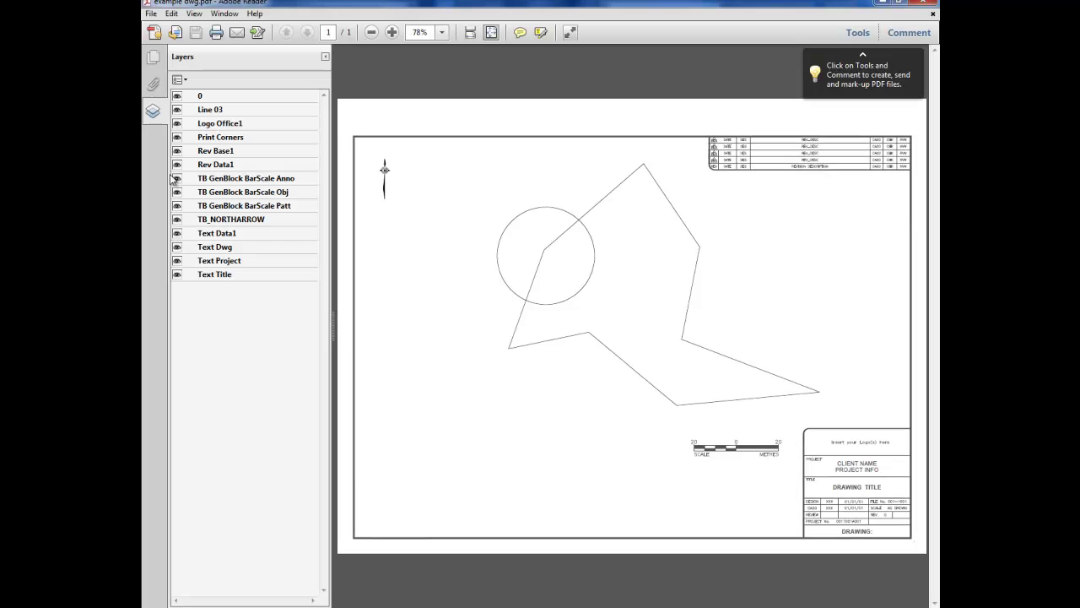
{"action": "left_click", "coordinate": [177, 96]}
{"action": "left_click", "coordinate": [177, 96]}
{"action": "left_click", "coordinate": [178, 97]}
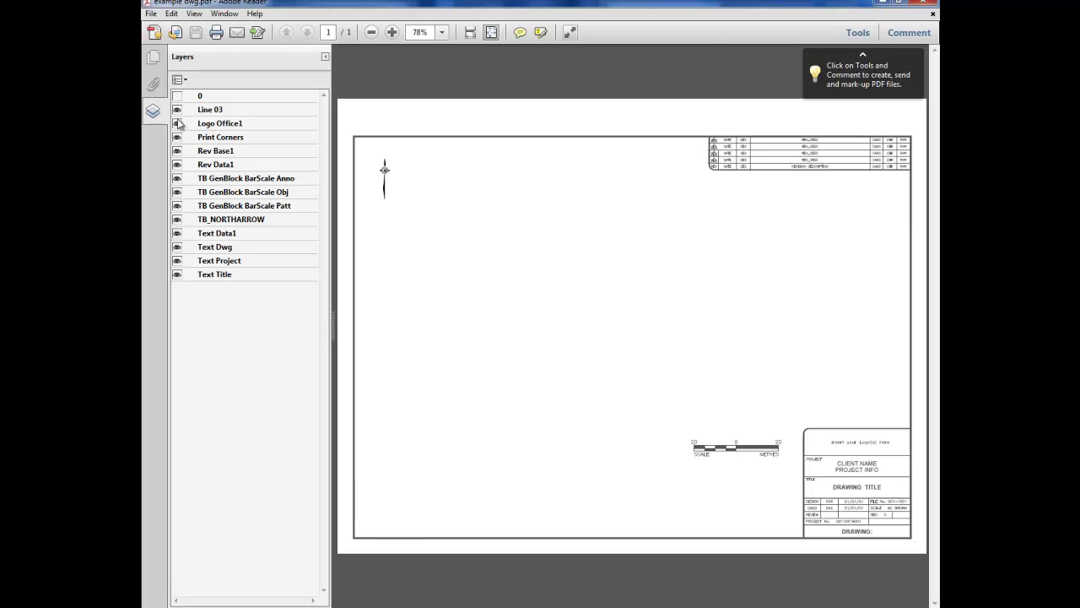
Step: Hide and re-show the Logo Office1, TB_NORTHARROW and Text Project layers
{"action": "left_click", "coordinate": [178, 123]}
{"action": "left_click", "coordinate": [177, 123]}
{"action": "left_click", "coordinate": [177, 123]}
{"action": "left_click", "coordinate": [178, 123]}
{"action": "left_click", "coordinate": [177, 220]}
{"action": "left_click", "coordinate": [178, 219]}
{"action": "left_click", "coordinate": [177, 260]}
{"action": "left_click", "coordinate": [177, 261]}
Step: Toggle the bar scale object, fill pattern and annotation layers off and on
{"action": "left_click", "coordinate": [177, 192]}
{"action": "left_click", "coordinate": [177, 191]}
{"action": "left_click", "coordinate": [177, 205]}
{"action": "left_click", "coordinate": [178, 205]}
{"action": "left_click", "coordinate": [178, 178]}
{"action": "left_click", "coordinate": [178, 178]}
Step: Close Adobe Reader and bring the AutoCAD 8.5x11 Lanscape layout back to the front
{"action": "left_click", "coordinate": [920, 5]}
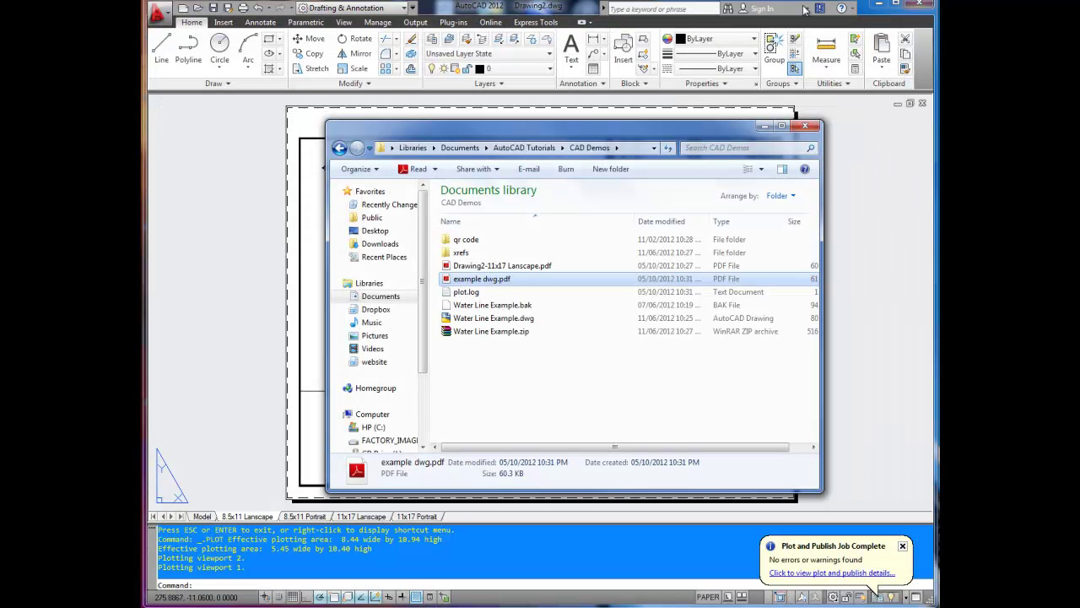
{"action": "left_click", "coordinate": [277, 166]}
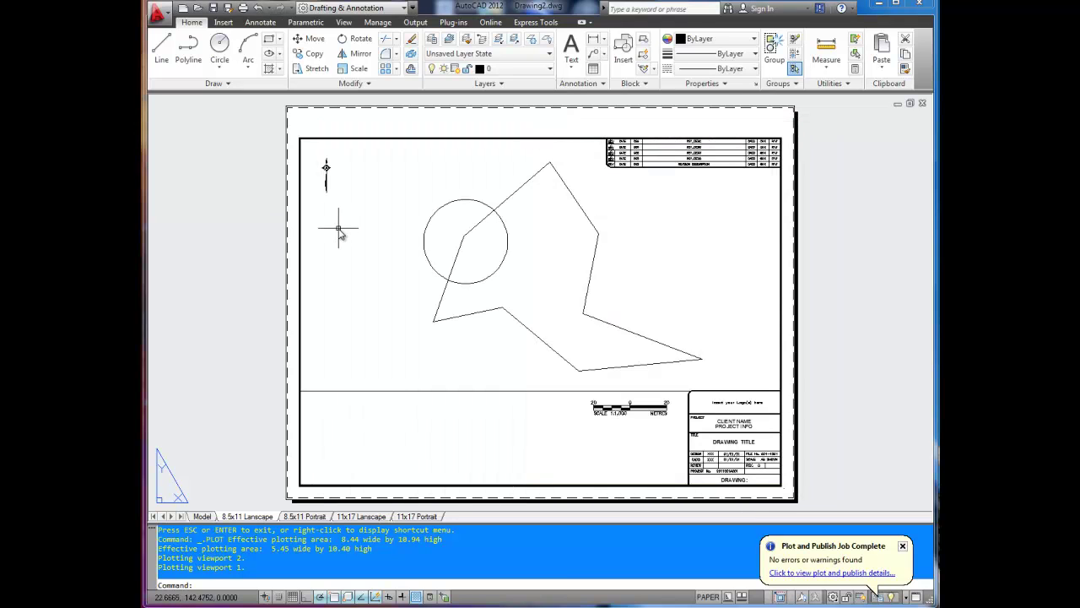